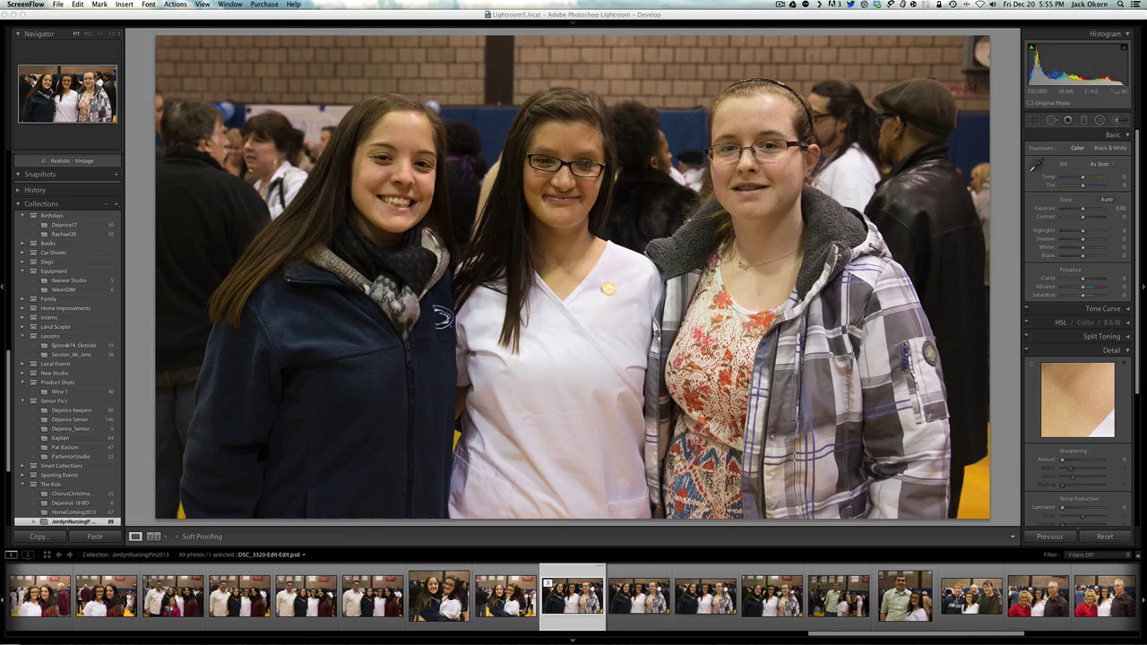
Send an edited copy of the portrait with Lightroom adjustments to Photoshop Elements, then minimize Lightroom.
right_click(533, 241)
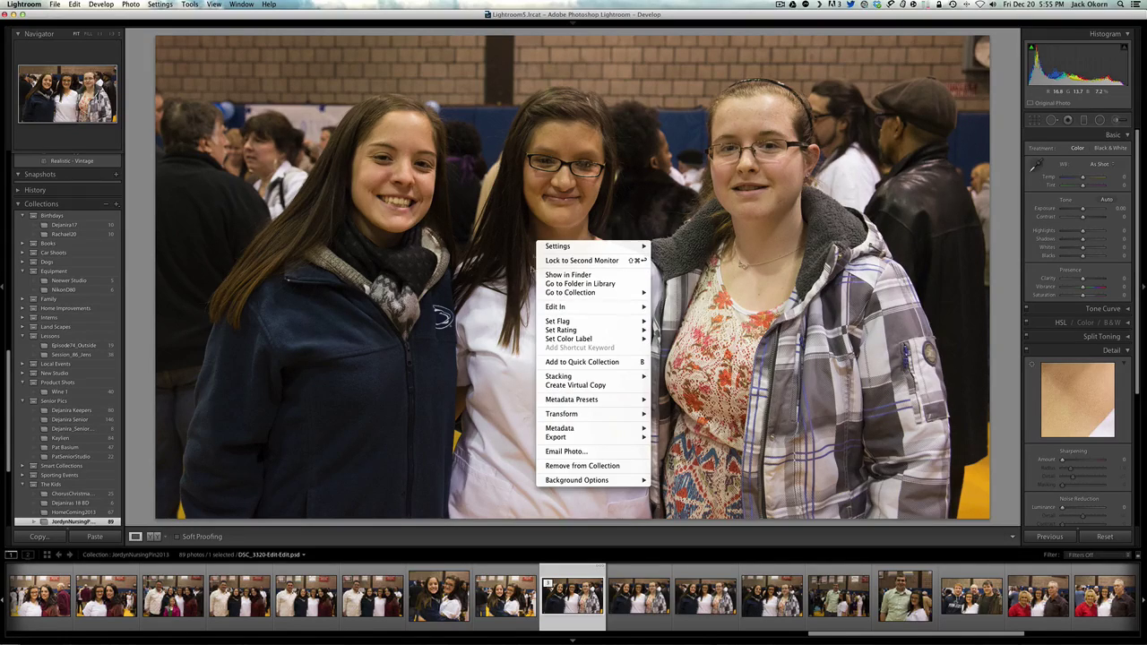
mouse_move(557, 377)
mouse_move(578, 307)
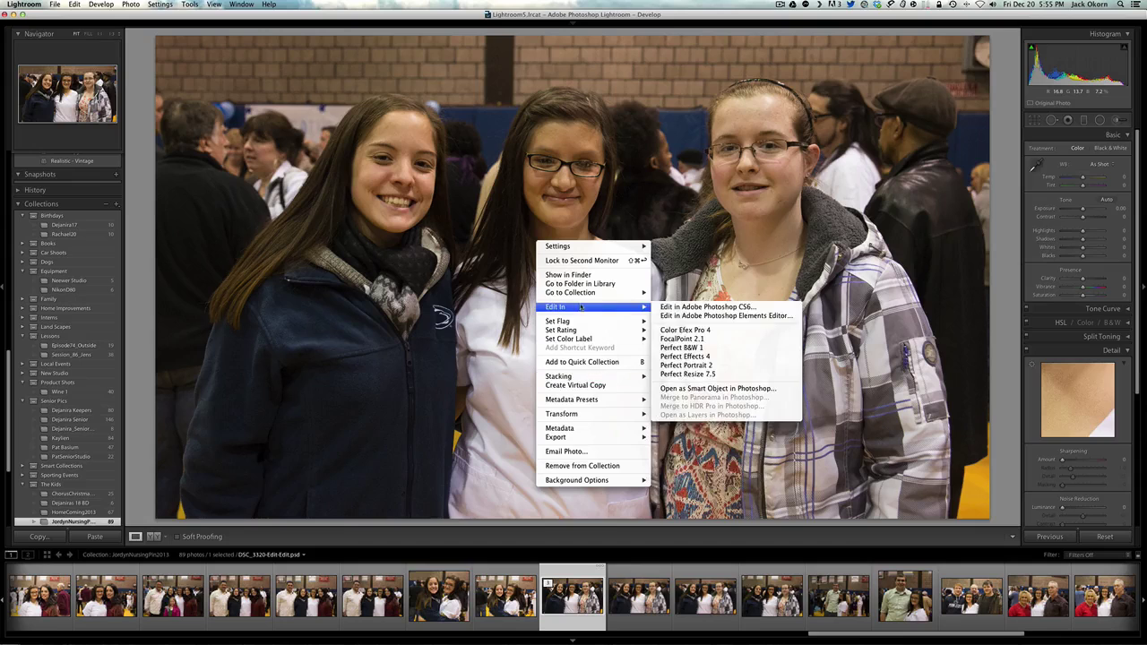
click(693, 316)
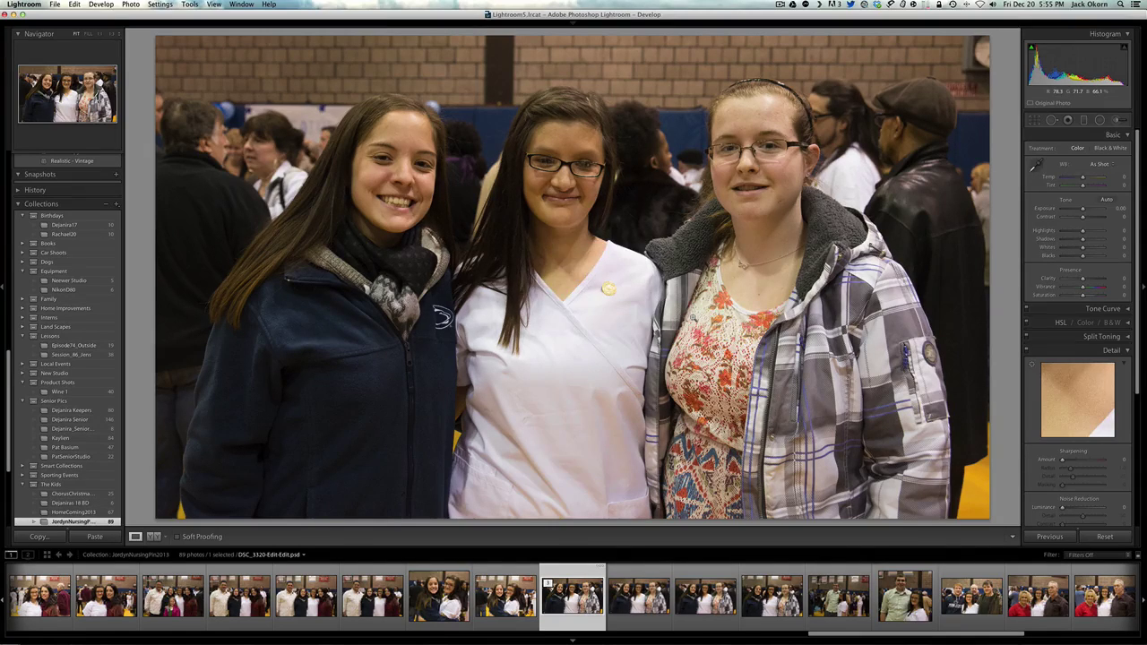
click(629, 277)
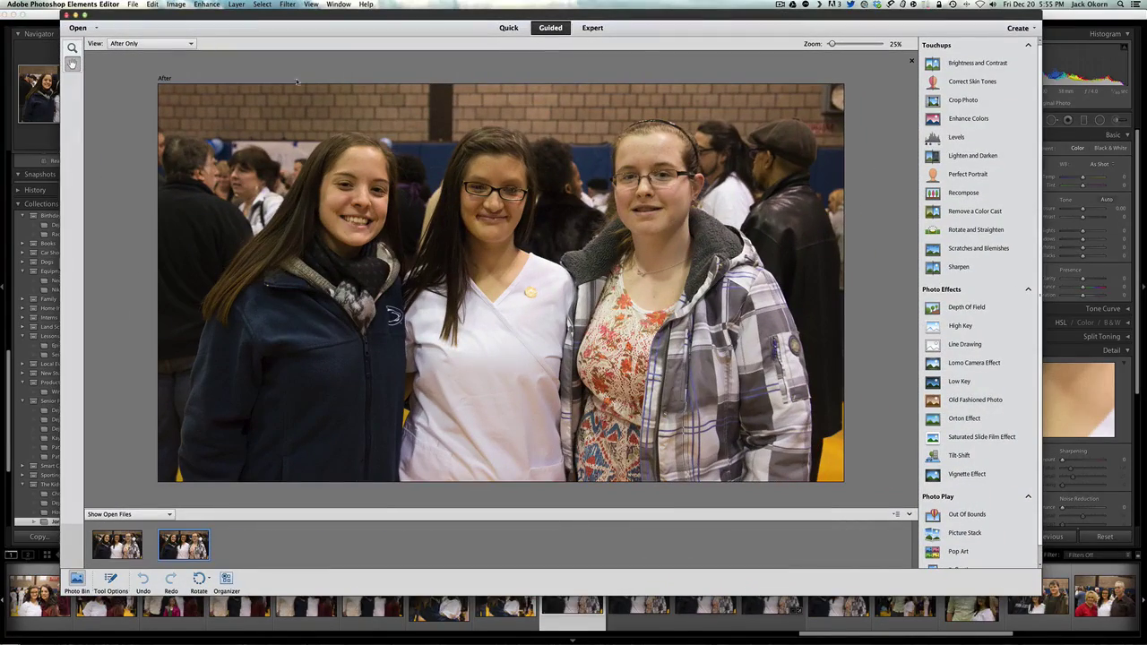
click(38, 16)
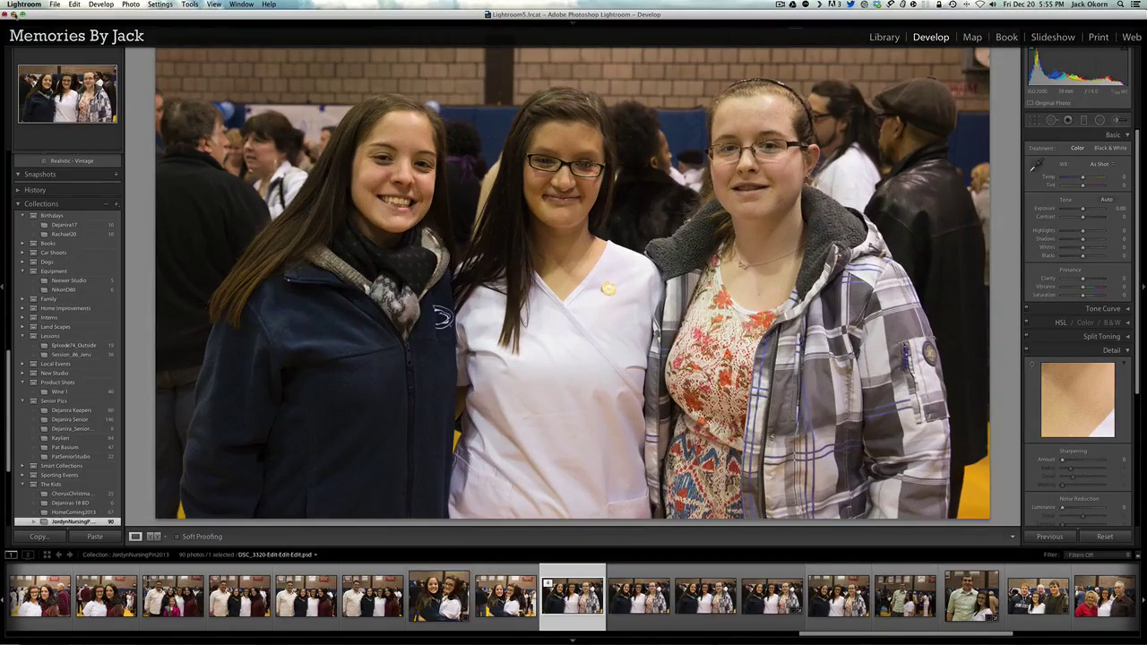
click(17, 15)
click(448, 18)
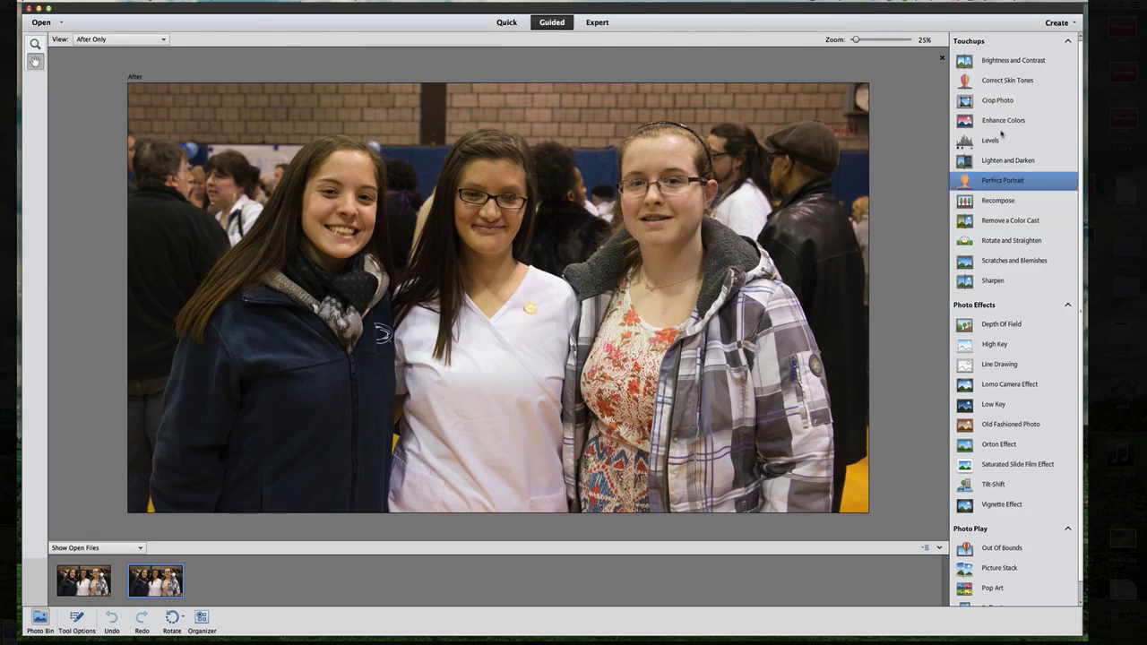
click(507, 22)
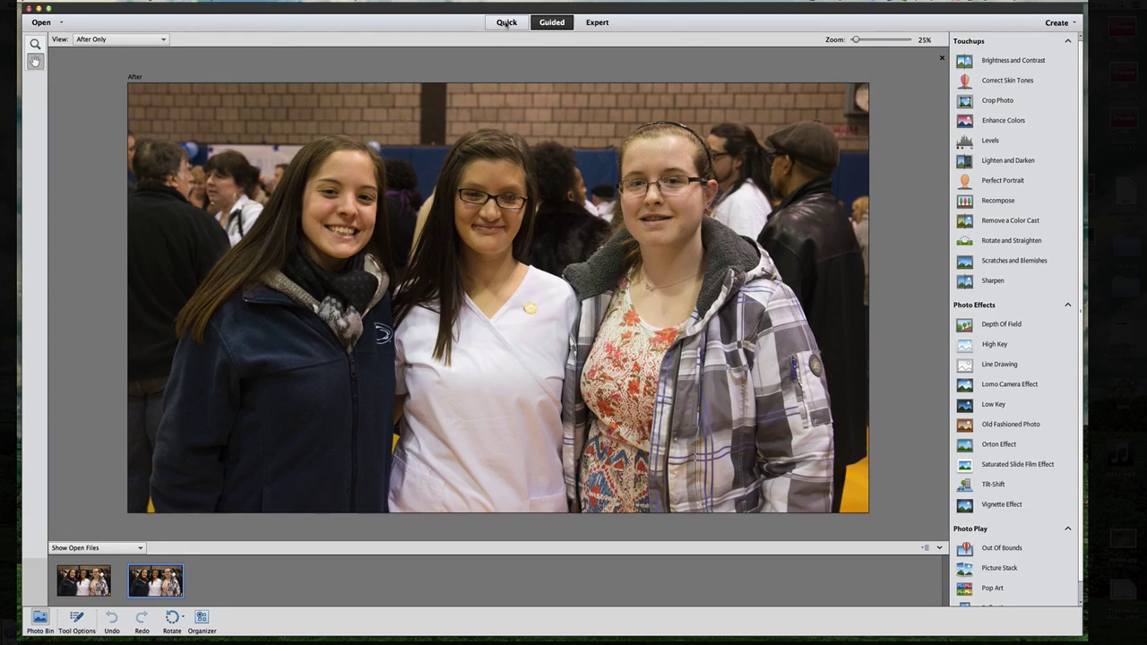
click(552, 22)
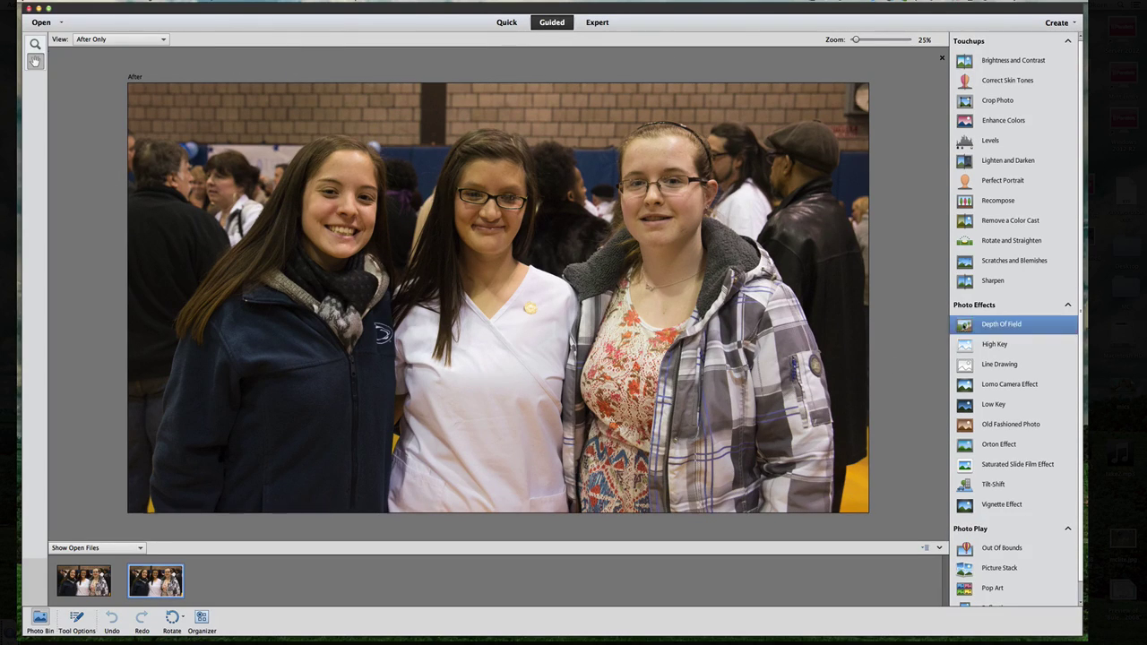
Start the Simple Depth Of Field guided edit and add its default blur to the portrait.
click(966, 328)
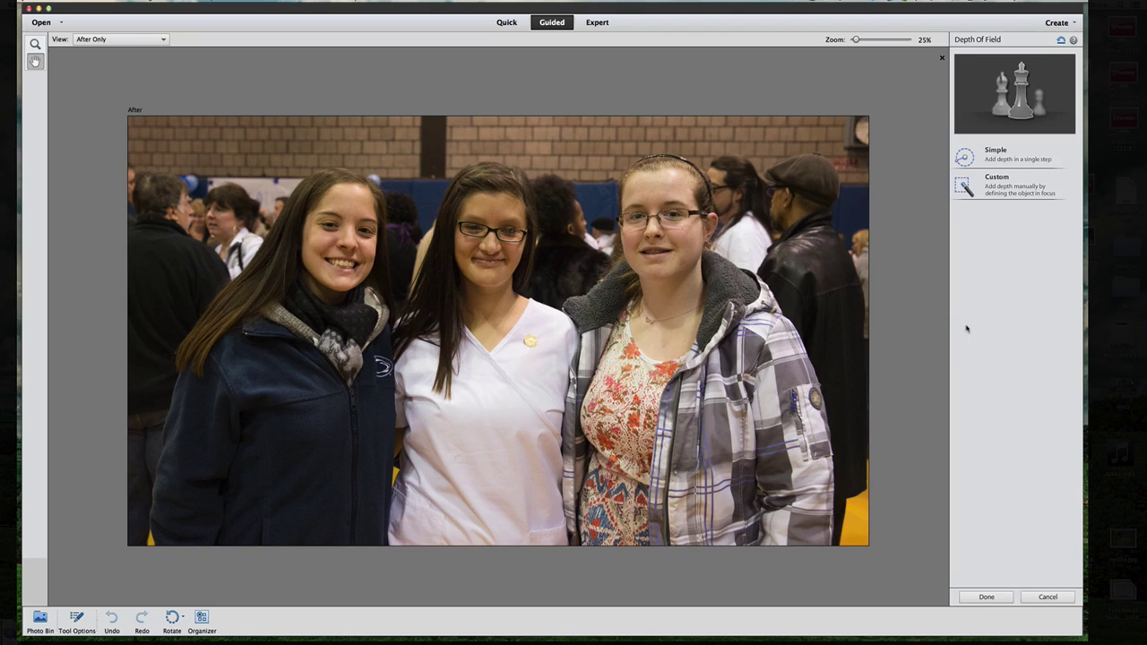
click(973, 158)
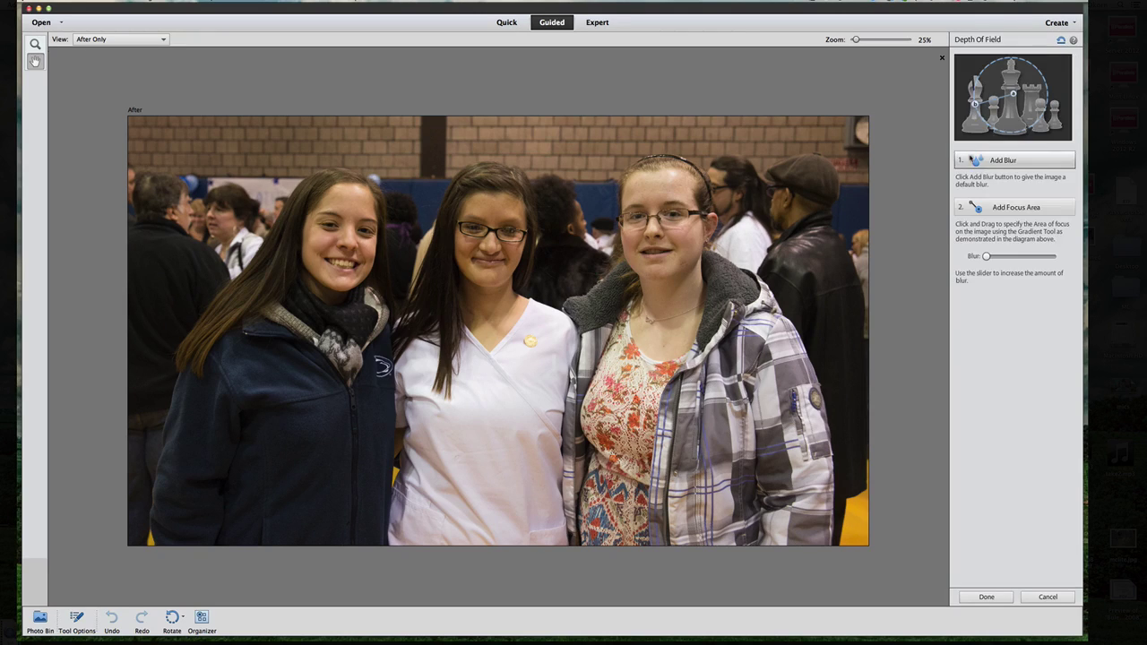
click(1007, 161)
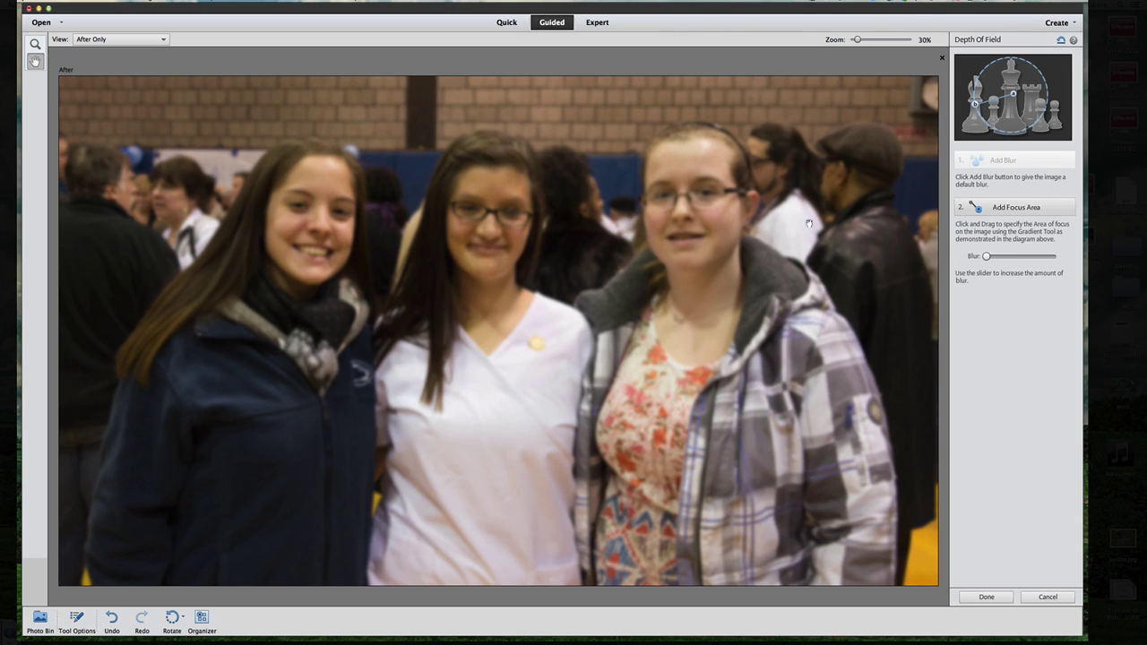
Add focus gradients over the left girl's hair, right girl's necklace, middle girl's shirt and left girl's jacket.
click(975, 210)
drag(270, 164, 887, 578)
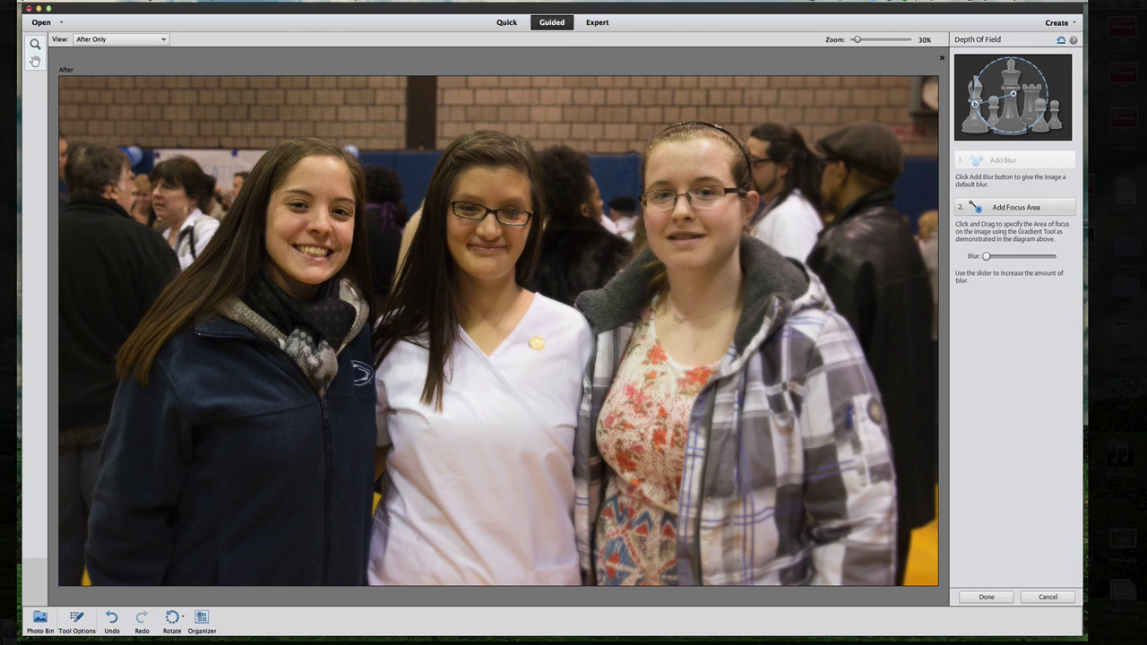
drag(691, 321, 667, 410)
drag(491, 340, 473, 472)
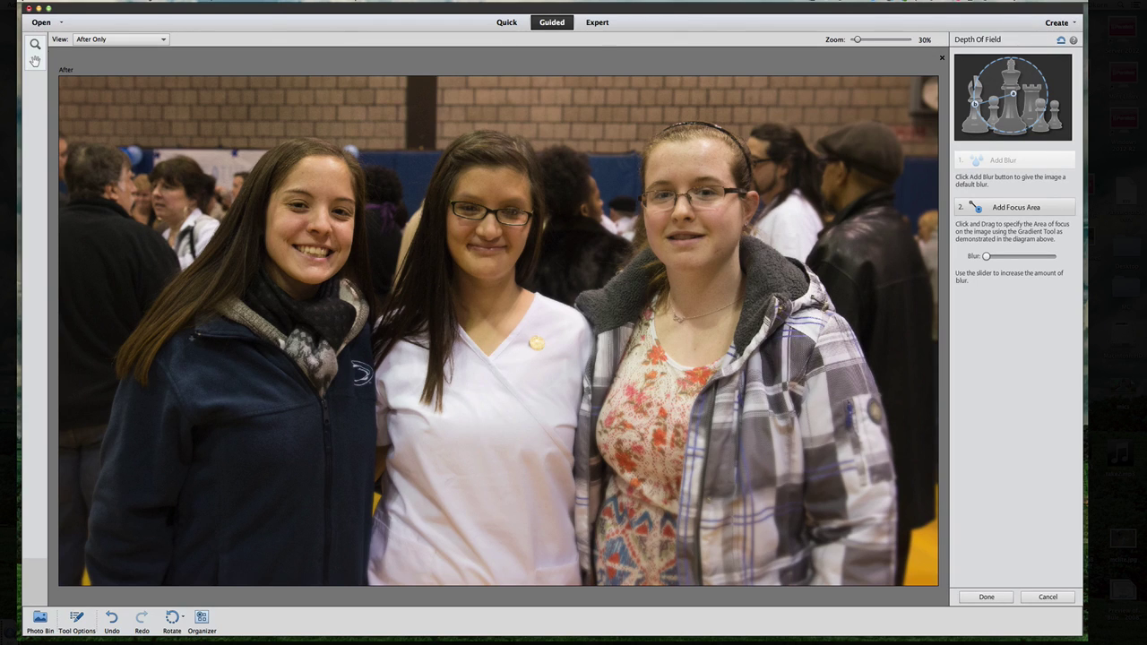
drag(191, 349, 319, 456)
Finish the Depth Of Field edit, switch to Expert mode, and duplicate Background as Layer 1.
click(982, 596)
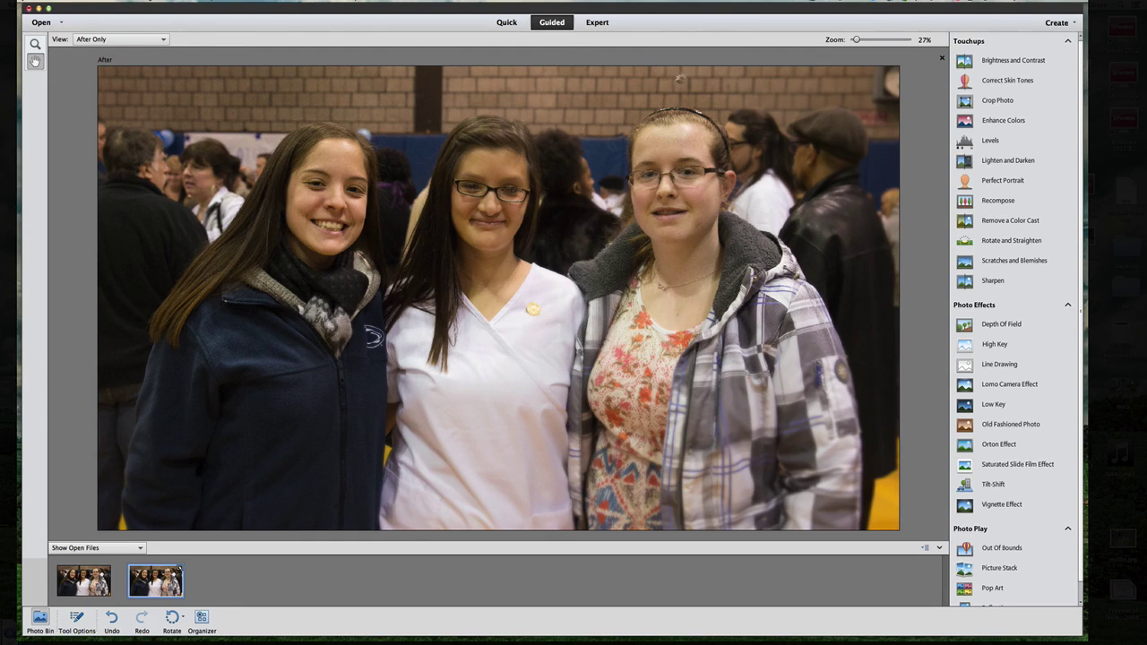
click(597, 22)
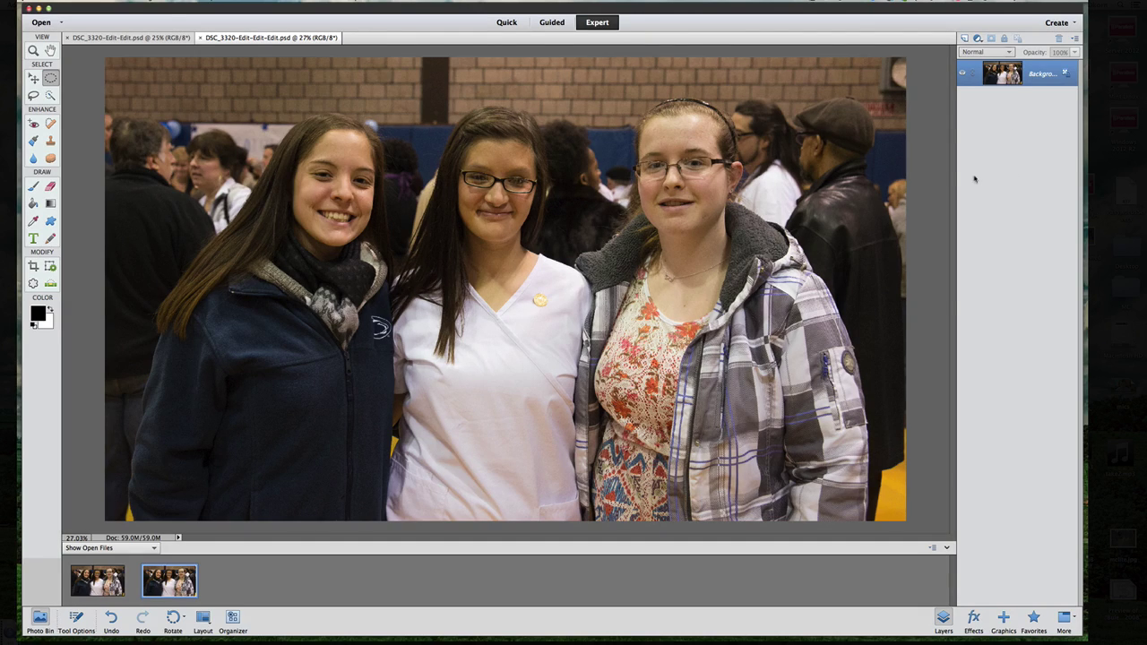
key(super+j)
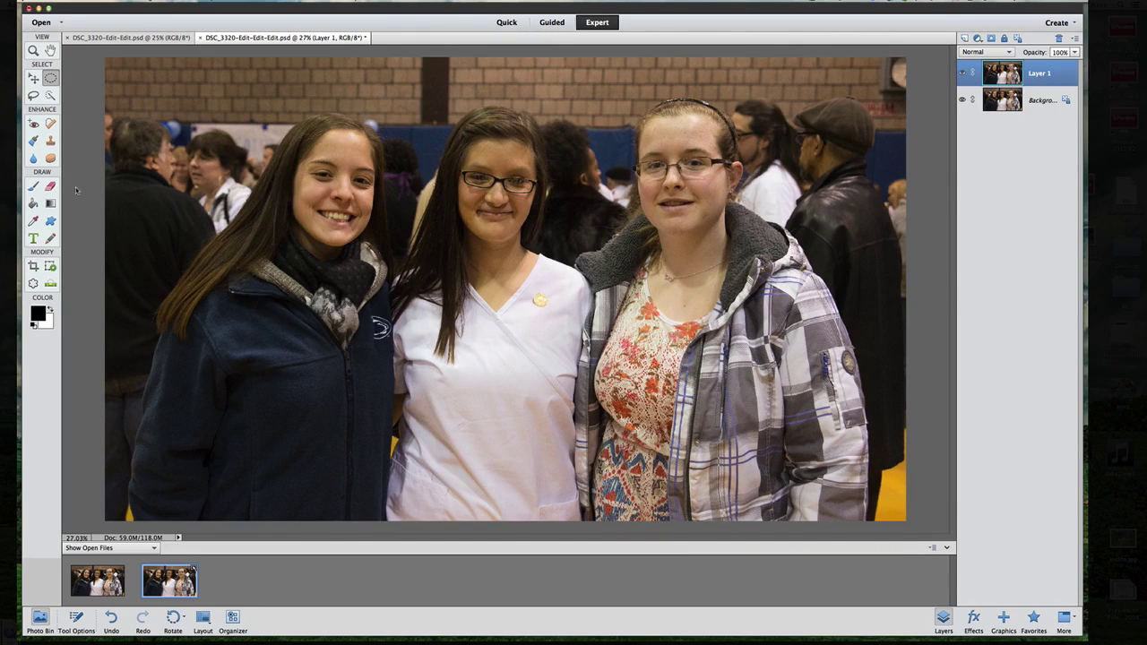
Try the elliptical, quick and brush selection tools, setting new-selection mode.
click(50, 78)
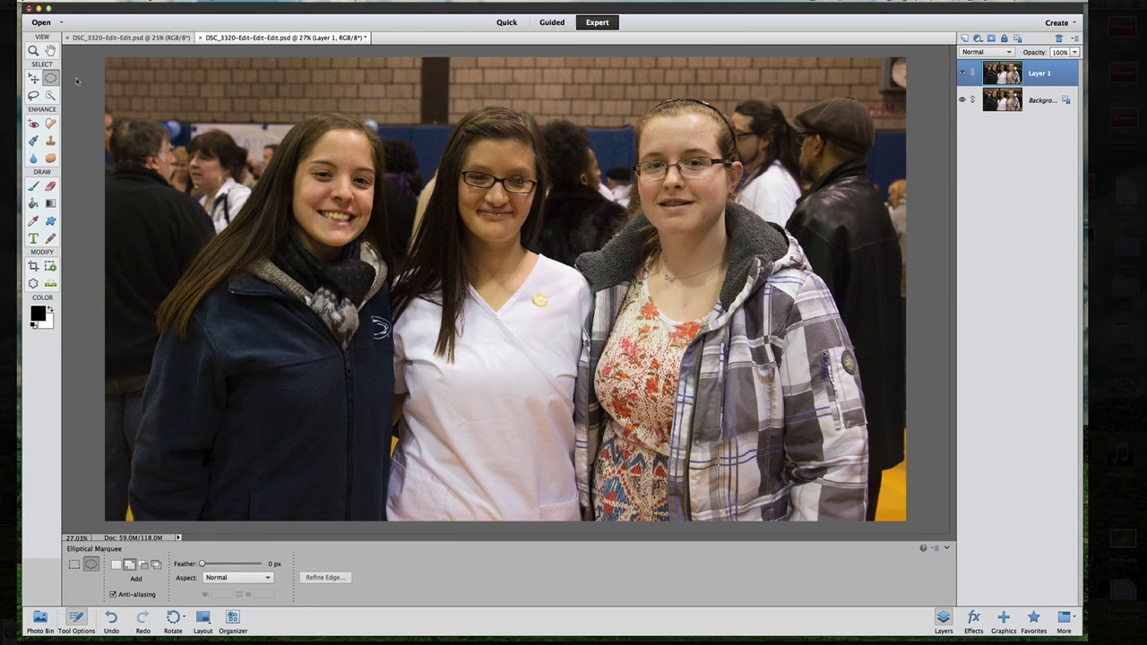
key(a)
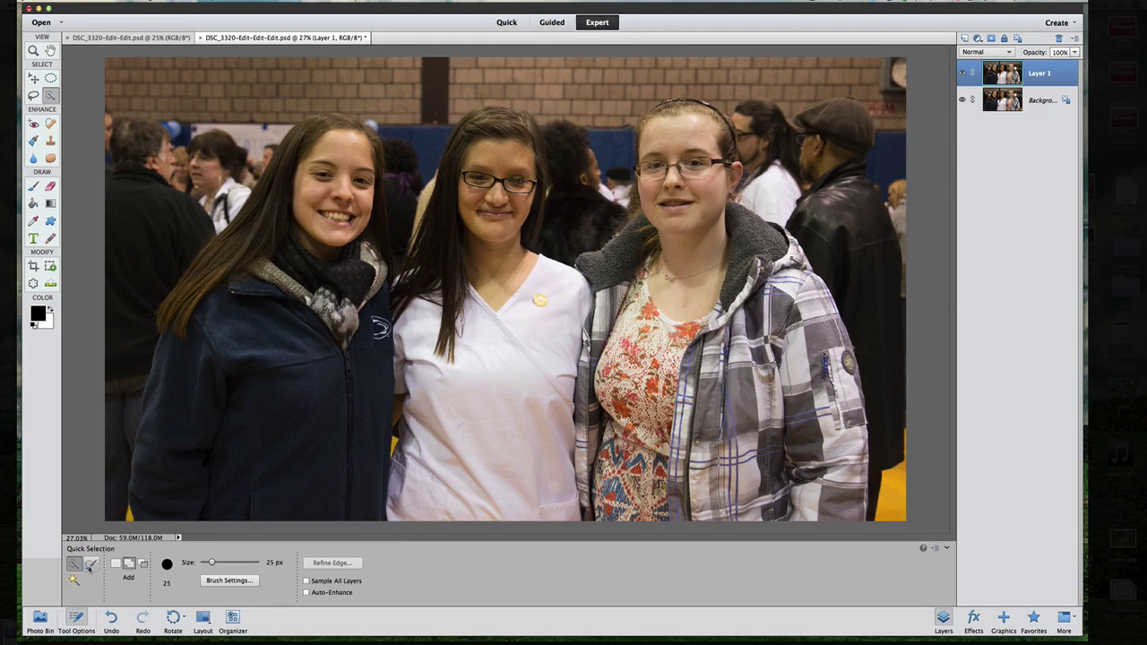
click(90, 564)
click(115, 563)
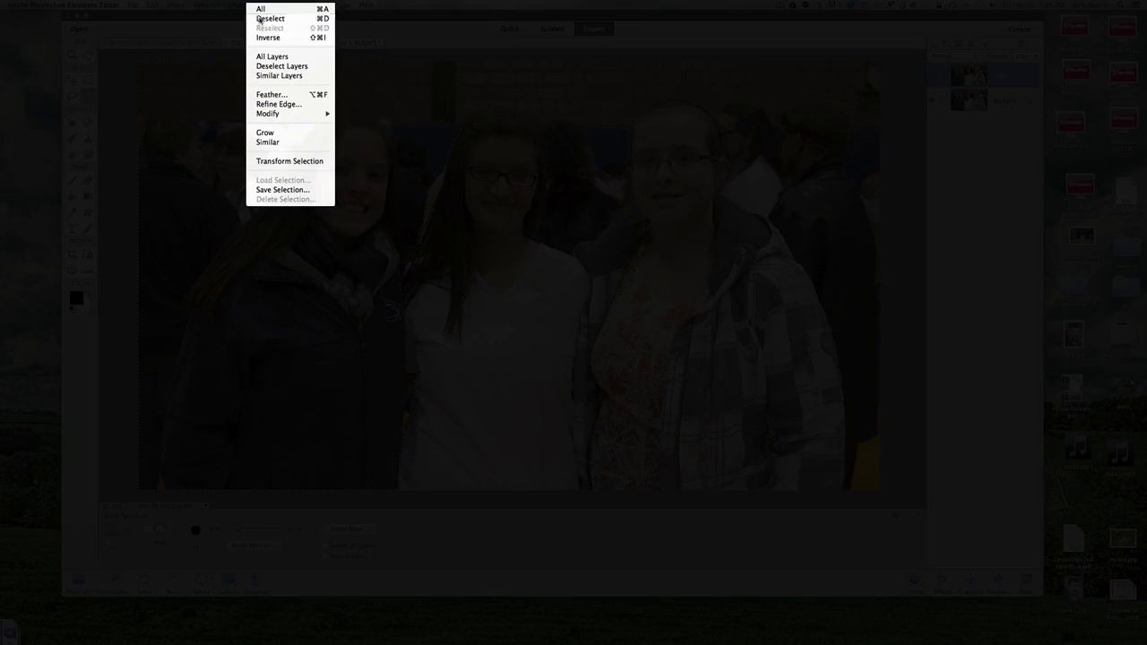
Clear the existing selection and pick the Selection Brush enlarged to 40 px.
click(258, 18)
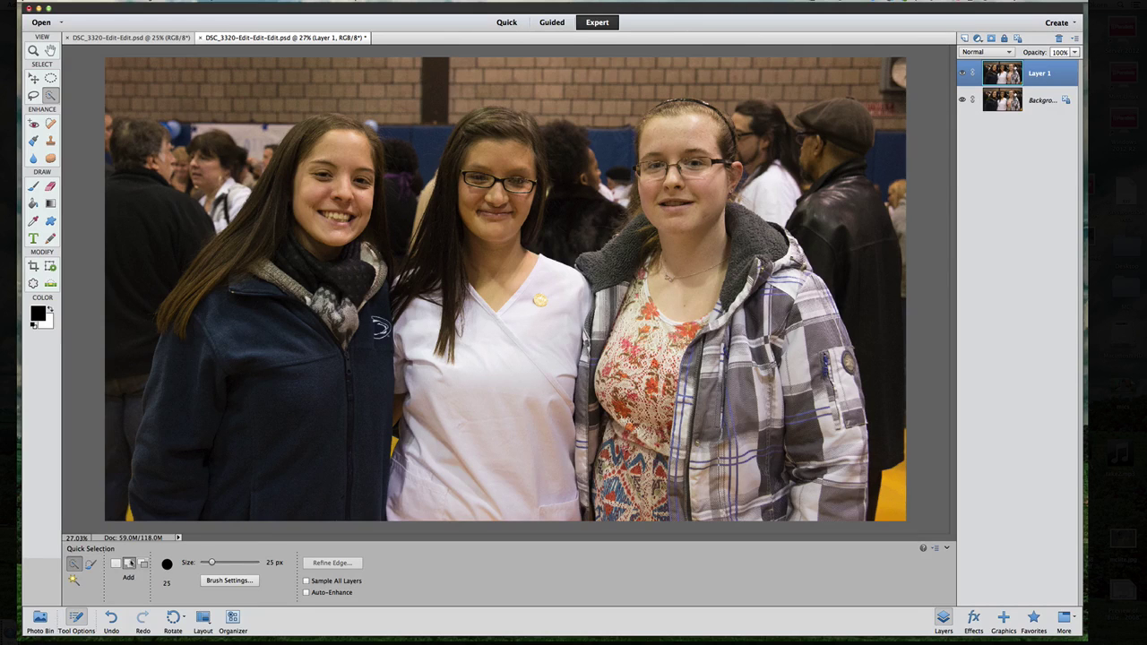
click(90, 562)
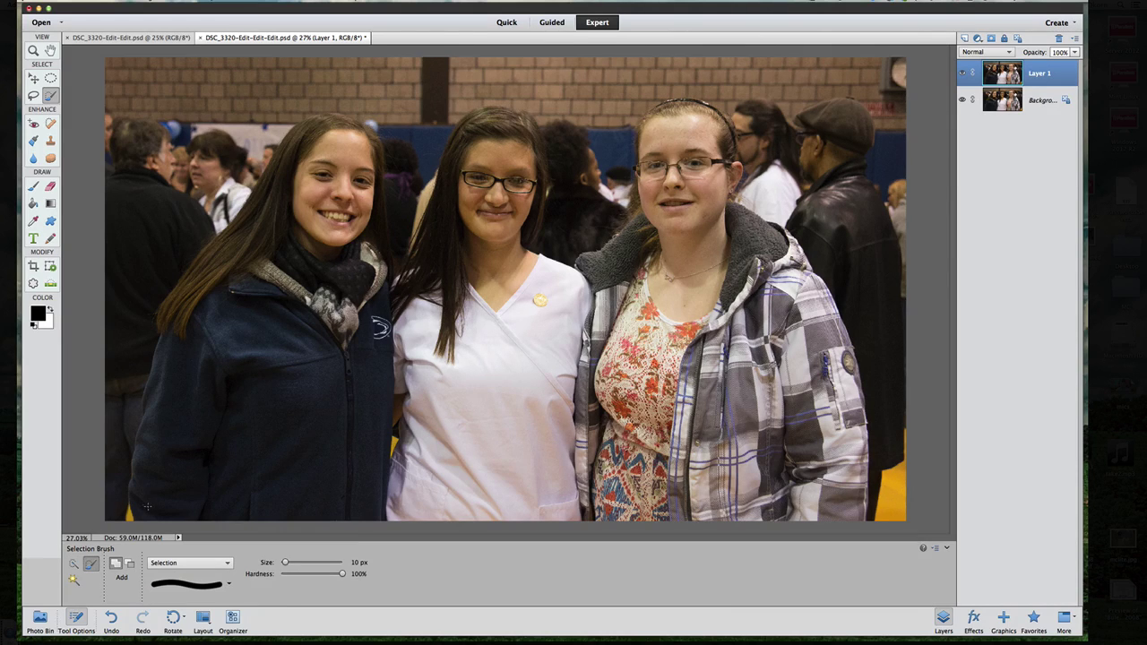
key(bracketright)
key(bracketright)
key(bracketright)
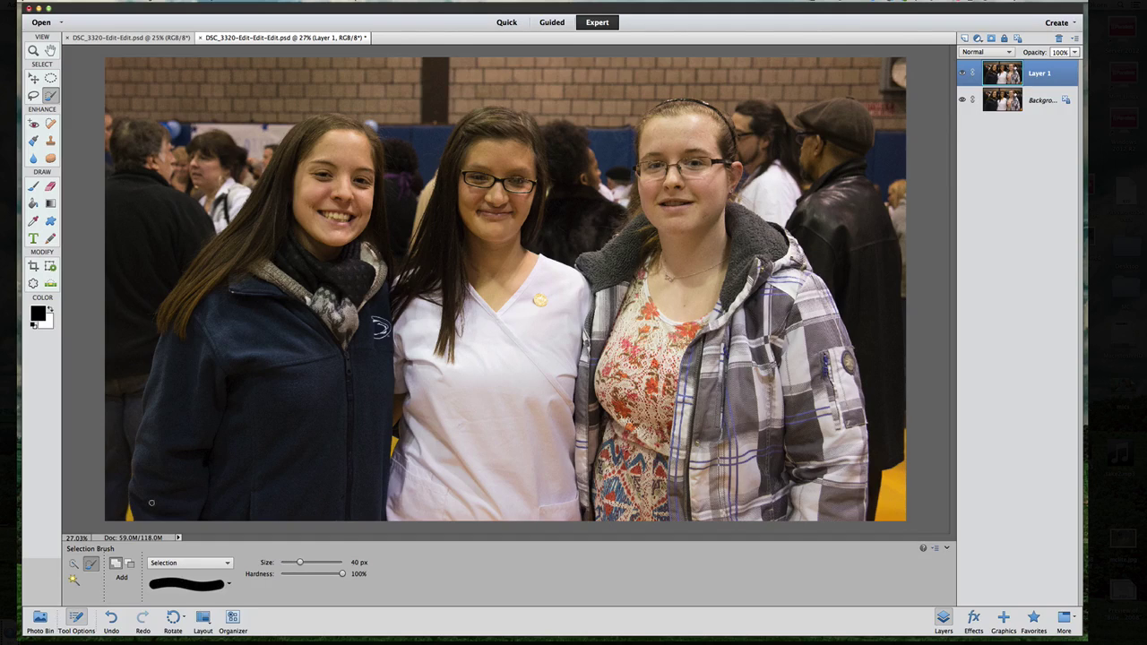
key(bracketright)
key(bracketright)
key(bracketright)
key(bracketright)
key(bracketright)
key(bracketright)
key(bracketright)
Paint the selection along the photo's bottom edge and the left girl's arm, then enlarge the brush to 600 px.
click(146, 503)
mouse_move(145, 488)
mouse_down()
mouse_move(163, 439)
mouse_move(164, 426)
mouse_move(144, 466)
mouse_move(176, 305)
mouse_move(249, 224)
mouse_move(307, 127)
mouse_move(361, 140)
mouse_move(374, 279)
mouse_move(395, 289)
mouse_move(421, 277)
mouse_move(419, 252)
mouse_move(470, 133)
mouse_move(488, 118)
mouse_move(519, 128)
mouse_move(540, 210)
mouse_move(516, 253)
mouse_move(584, 299)
mouse_move(590, 259)
mouse_move(601, 263)
mouse_move(644, 216)
mouse_move(658, 122)
mouse_move(689, 128)
mouse_move(643, 175)
mouse_move(647, 126)
mouse_move(717, 121)
mouse_move(726, 190)
mouse_move(713, 213)
mouse_move(801, 260)
mouse_move(846, 349)
mouse_move(860, 506)
mouse_move(650, 512)
mouse_up()
mouse_move(386, 509)
mouse_down()
mouse_move(153, 509)
mouse_move(171, 504)
mouse_move(170, 485)
mouse_up()
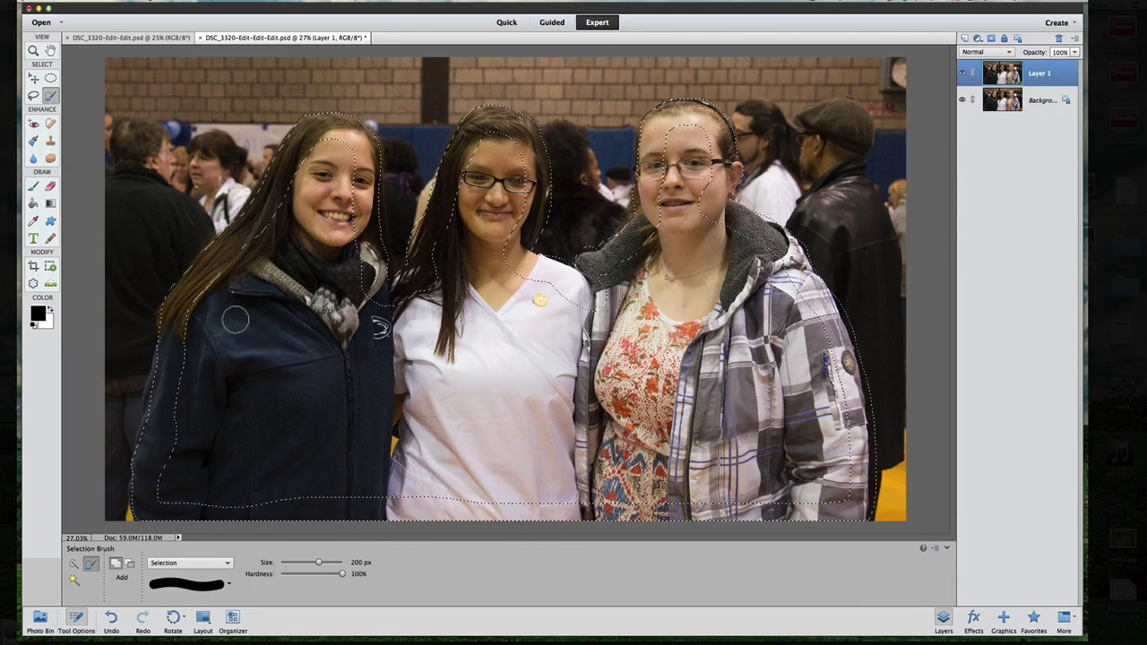
key(bracketright)
key(bracketright)
key(bracketright)
key(bracketright)
key(bracketright)
Add the left girl's jacket, the right girl's neck and necklace, and her face with a 250 px brush.
mouse_move(206, 403)
mouse_down()
mouse_move(193, 433)
mouse_move(173, 489)
mouse_move(280, 468)
mouse_move(407, 468)
mouse_move(356, 474)
mouse_move(366, 427)
mouse_move(309, 361)
mouse_move(273, 340)
mouse_move(448, 326)
mouse_move(335, 393)
mouse_move(489, 288)
mouse_move(611, 328)
mouse_move(500, 354)
mouse_move(511, 386)
mouse_move(472, 397)
mouse_move(577, 461)
mouse_move(515, 485)
mouse_move(554, 492)
mouse_move(592, 479)
mouse_move(628, 368)
mouse_up()
mouse_move(788, 359)
mouse_down()
mouse_move(797, 304)
mouse_move(712, 268)
mouse_move(668, 202)
mouse_move(649, 287)
mouse_move(605, 318)
mouse_move(667, 283)
mouse_move(735, 282)
mouse_move(714, 328)
mouse_move(686, 315)
mouse_move(687, 261)
mouse_up()
key(bracketleft)
key(bracketleft)
key(bracketleft)
key(bracketleft)
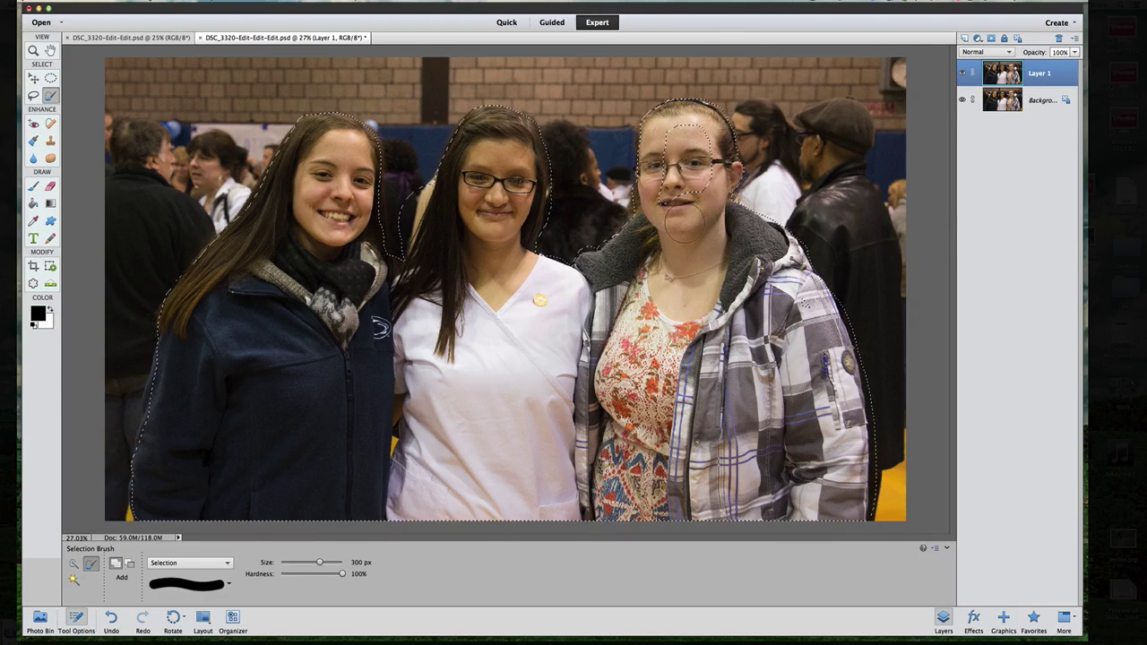
mouse_move(683, 139)
mouse_down()
mouse_move(697, 139)
mouse_move(699, 184)
mouse_move(675, 167)
mouse_up()
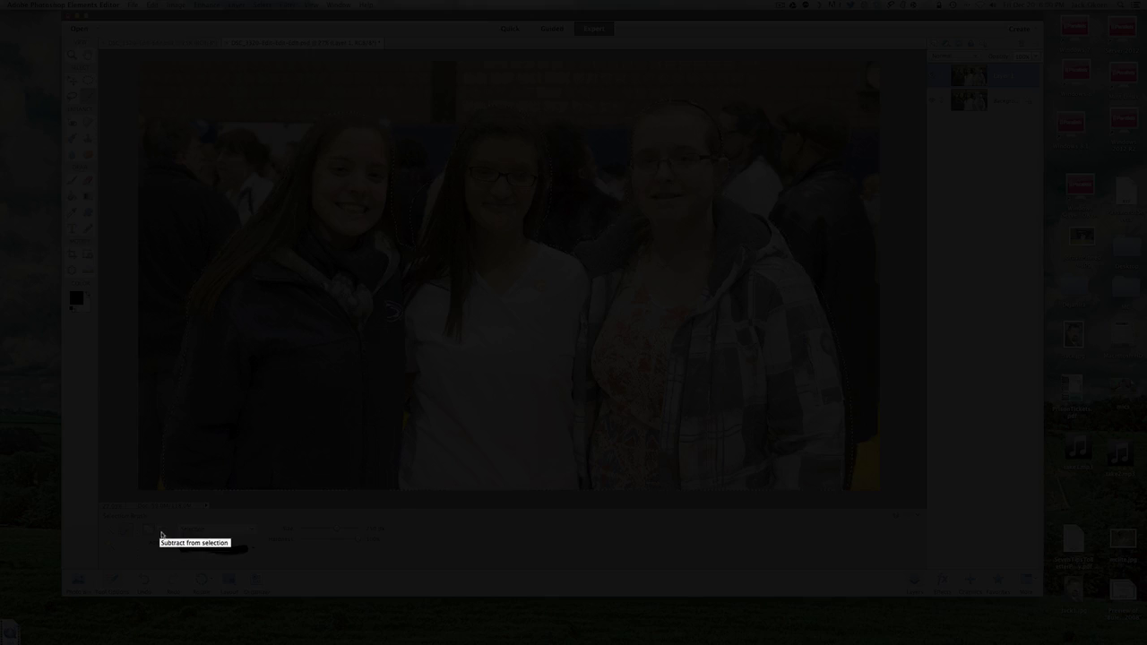
Subtract stray areas from the selection around the girls, then return to Add mode.
click(130, 563)
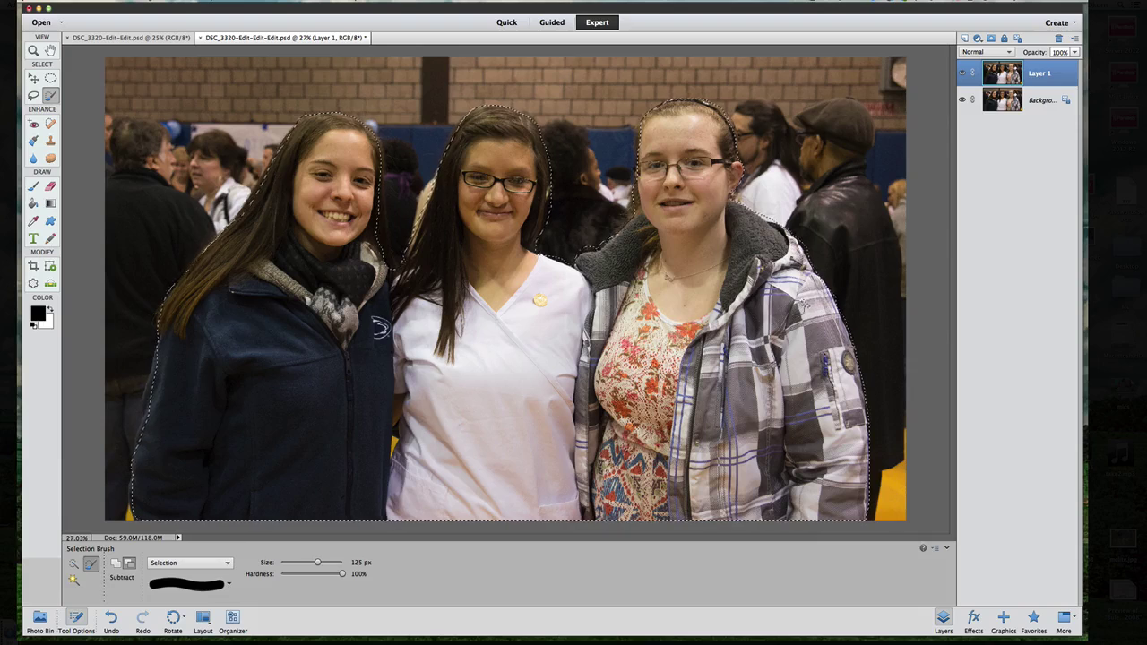
key(alt)
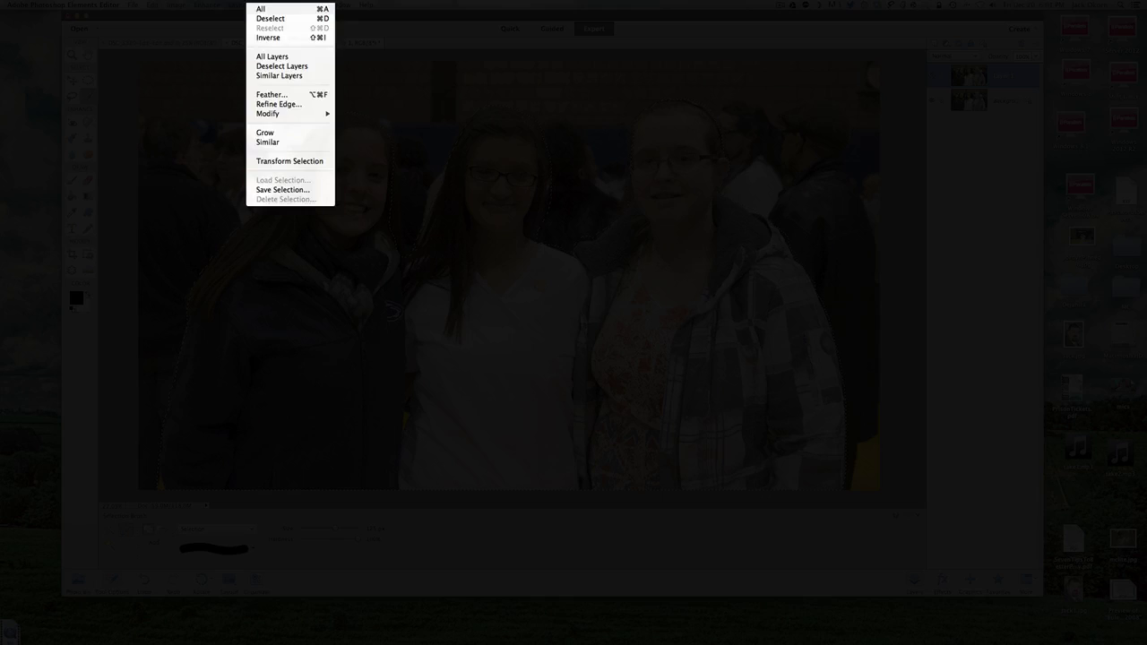
Invert the selection to the background and show the Filter > Blur list.
click(268, 37)
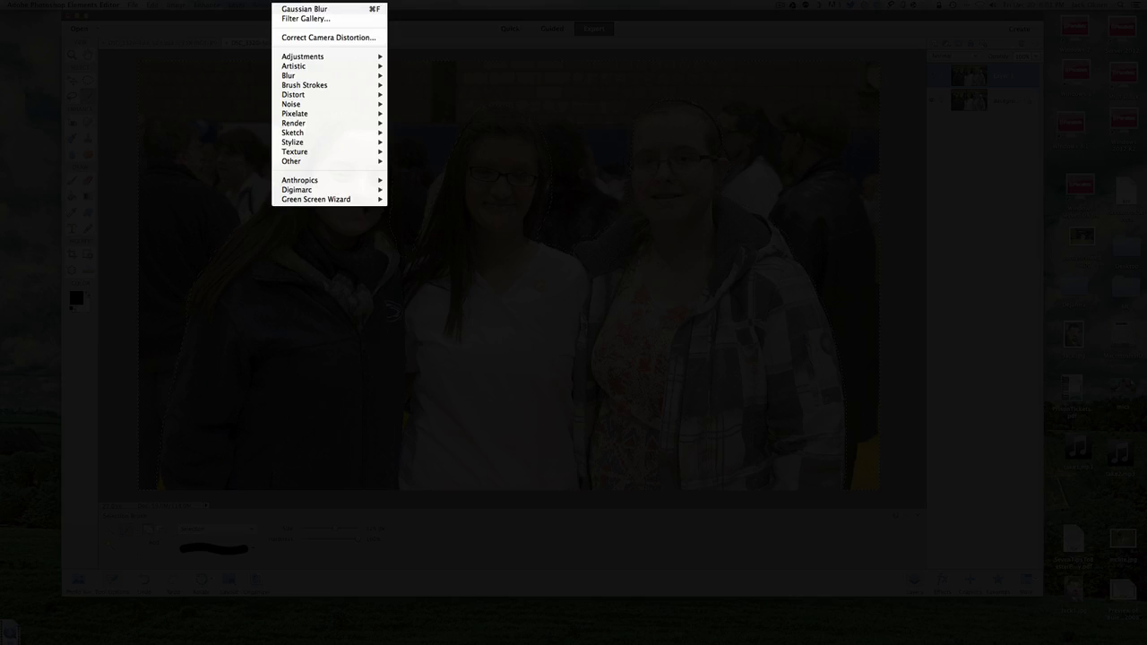
mouse_move(292, 79)
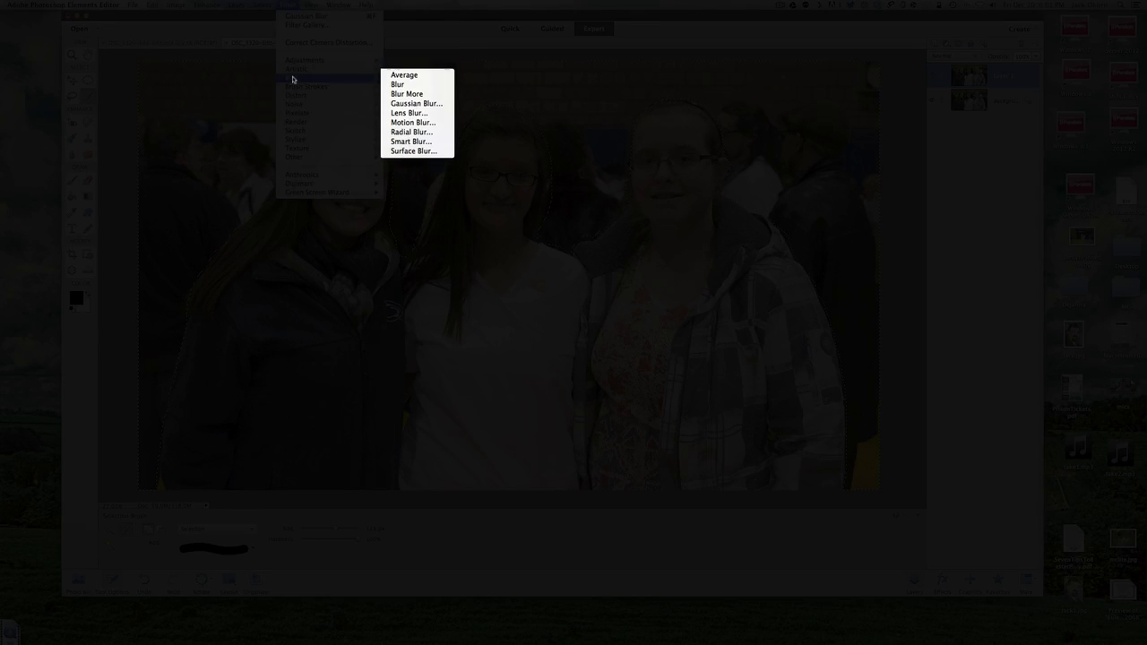
Open Gaussian Blur, zoom its preview out to show all three girls, and set Radius to 15.6 pixels.
click(408, 104)
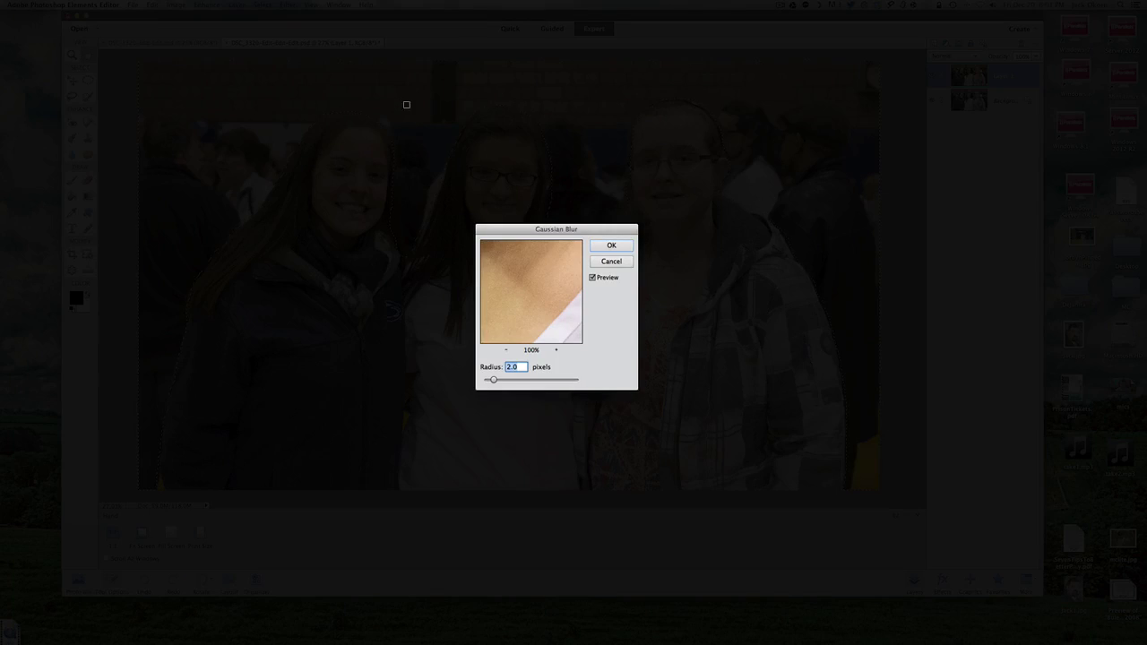
drag(529, 224, 810, 131)
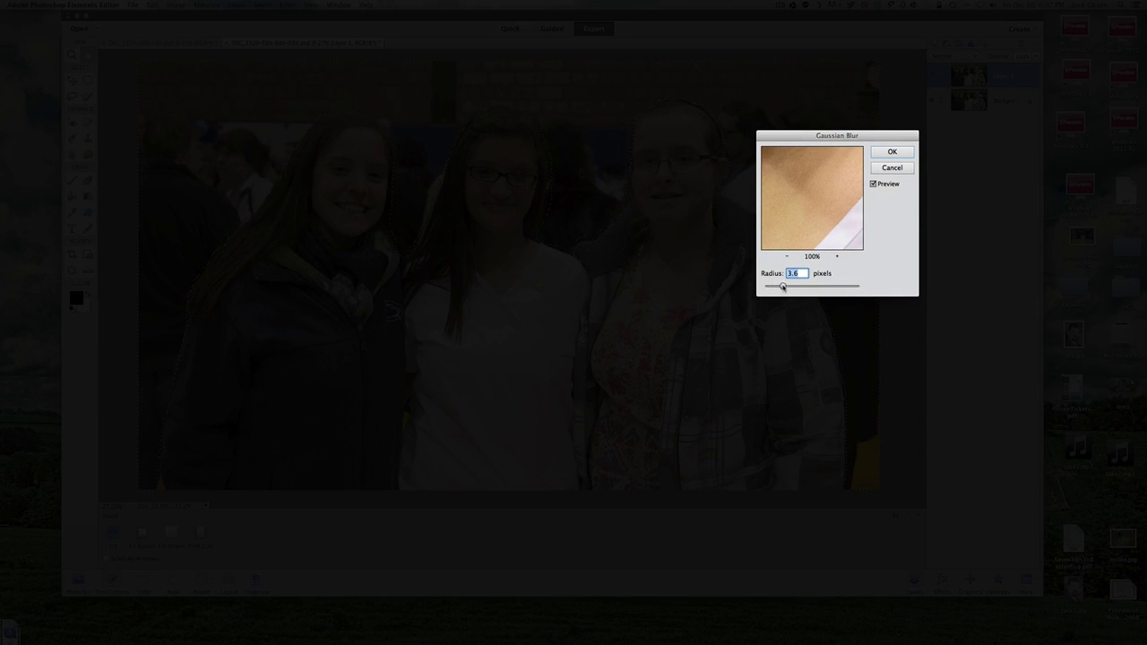
click(836, 257)
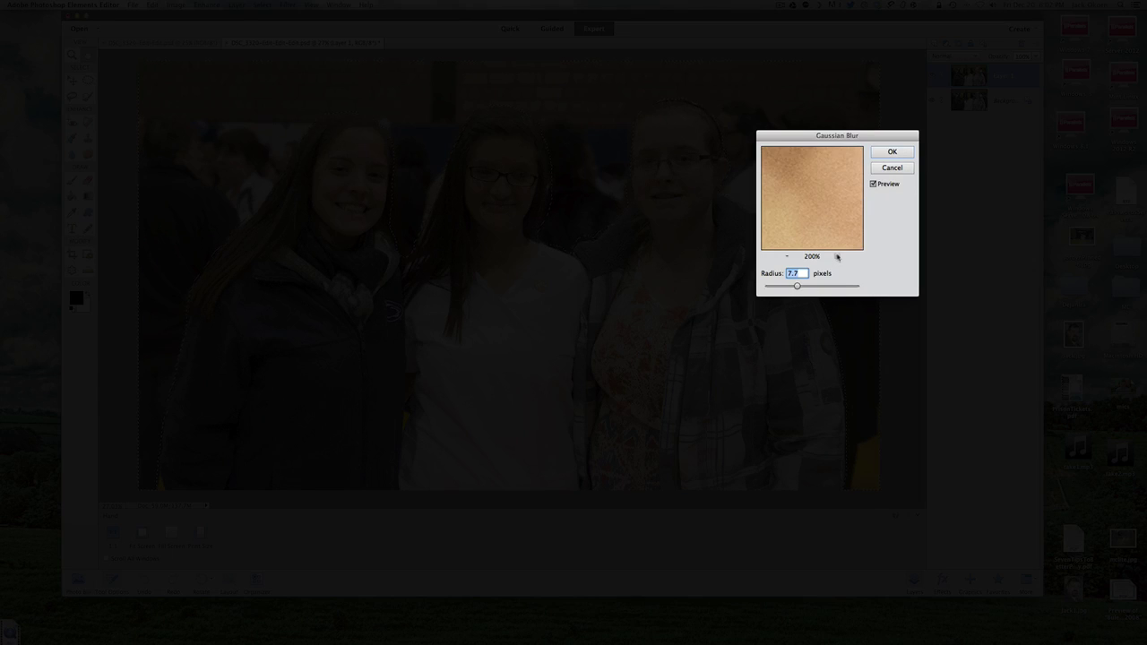
click(789, 257)
click(788, 258)
click(787, 257)
click(788, 258)
click(787, 257)
click(787, 257)
click(787, 257)
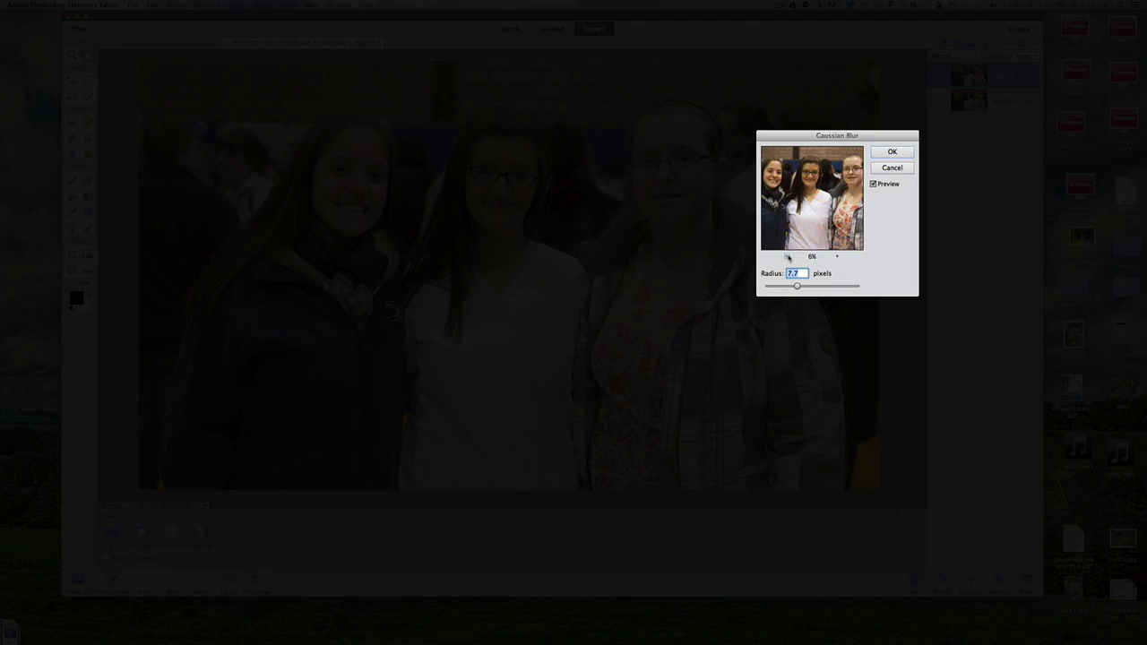
click(788, 258)
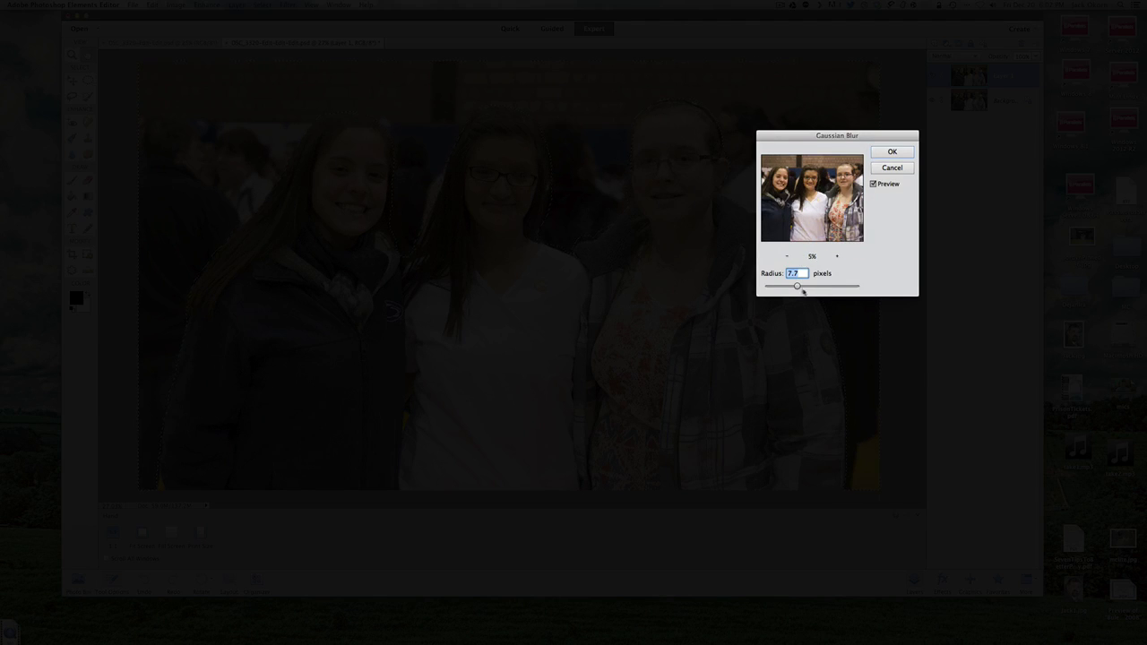
drag(797, 286, 805, 287)
Apply the 15.6-pixel Gaussian Blur to the background and deselect.
click(891, 152)
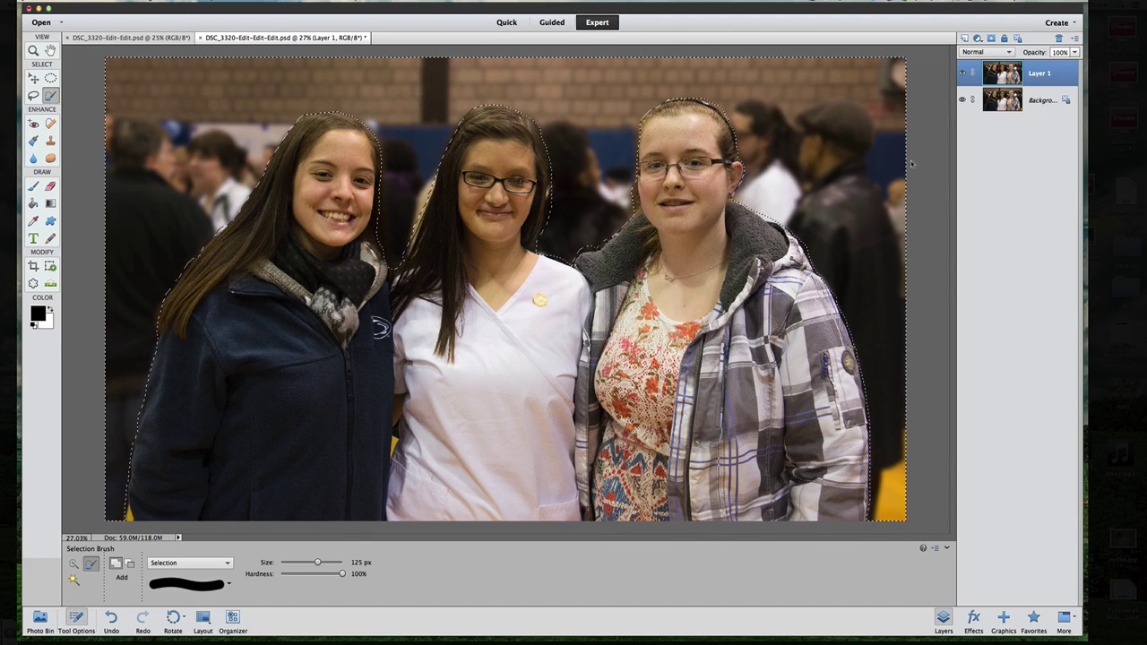
click(243, 1)
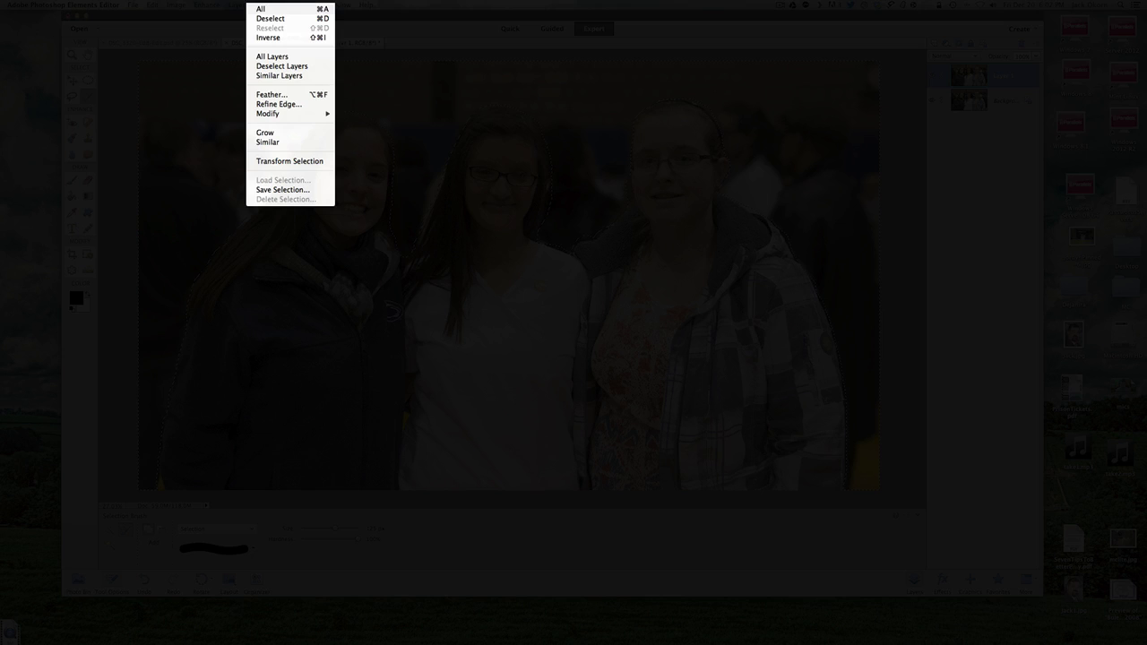
click(268, 19)
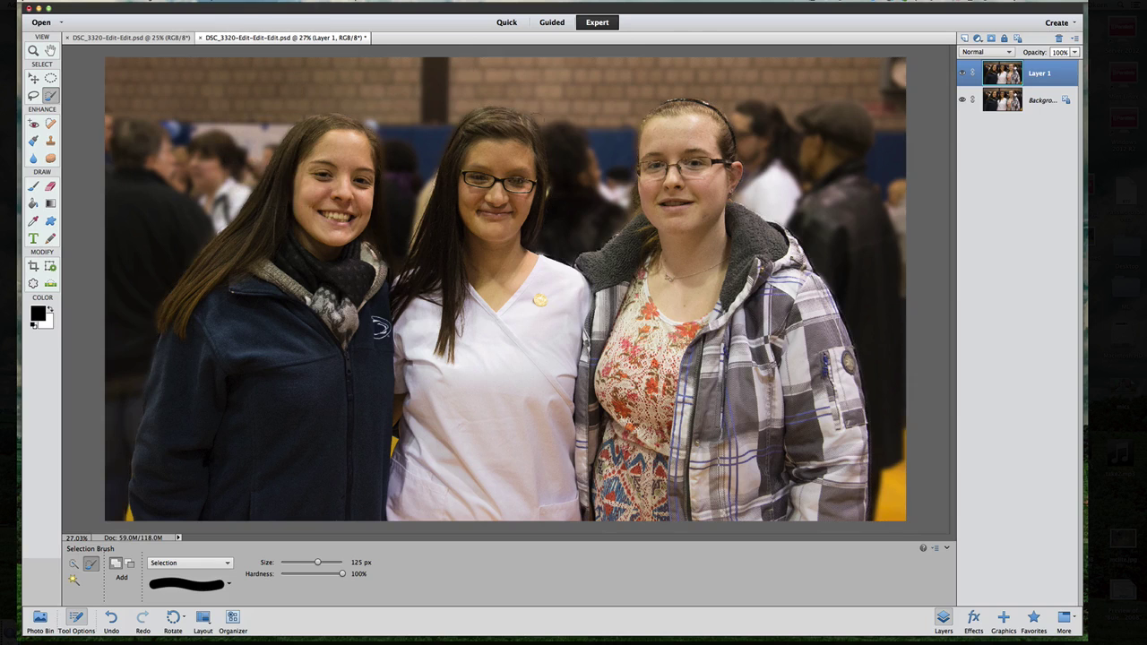